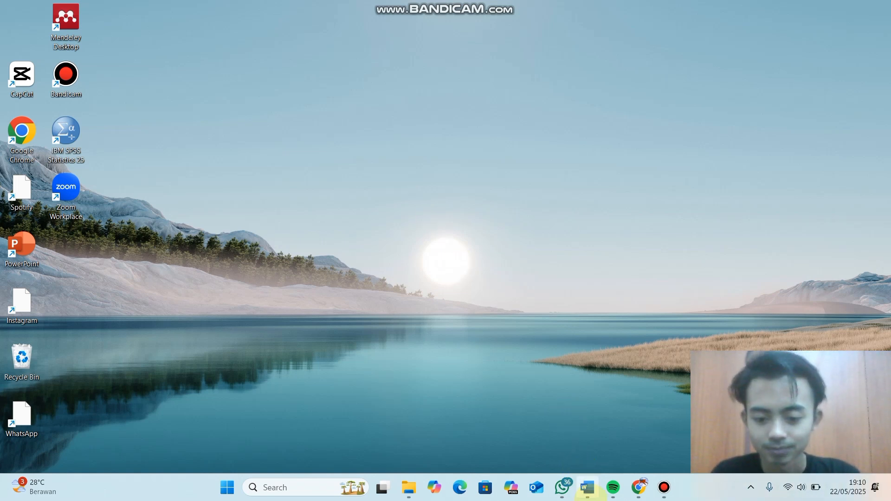
# - Switch to the regresi_praktikum document in Word and copy the gender and three answer columns for respondents 1 to 40
pyautogui.moveTo(587, 487)
pyautogui.click(590, 436)
pyautogui.click(592, 437)
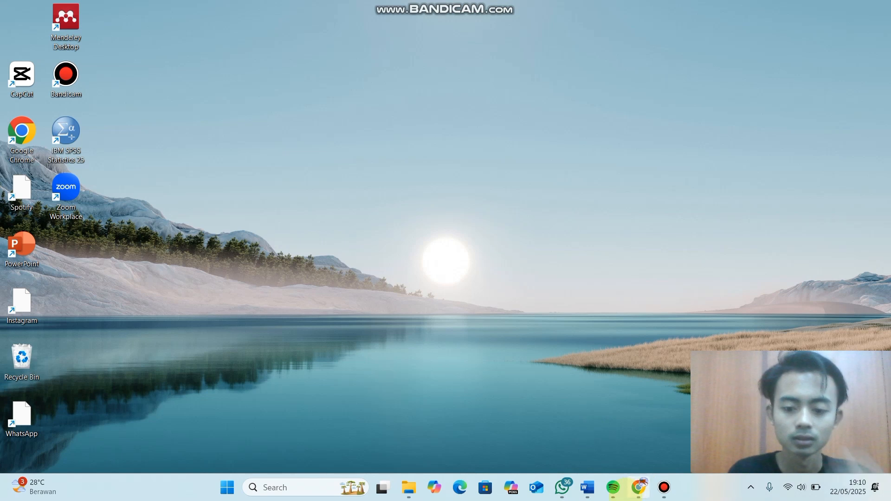
pyautogui.click(588, 486)
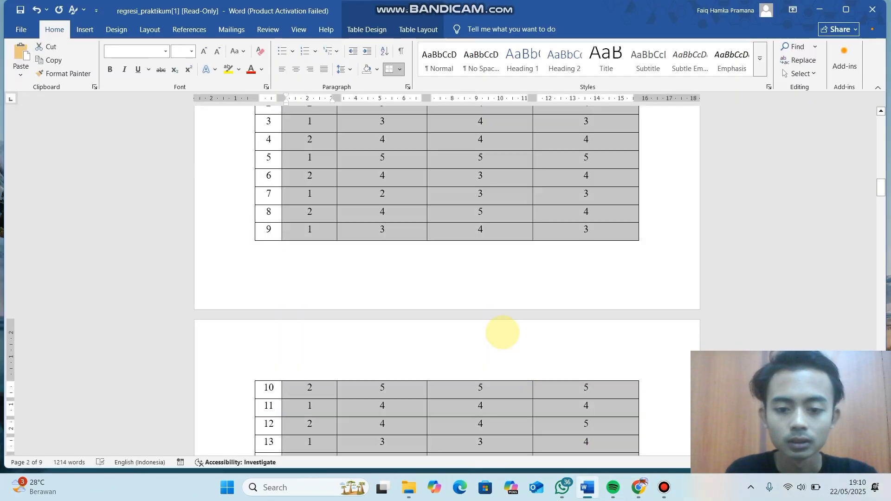
pyautogui.click(471, 265)
pyautogui.scroll(-1, 472, 266)
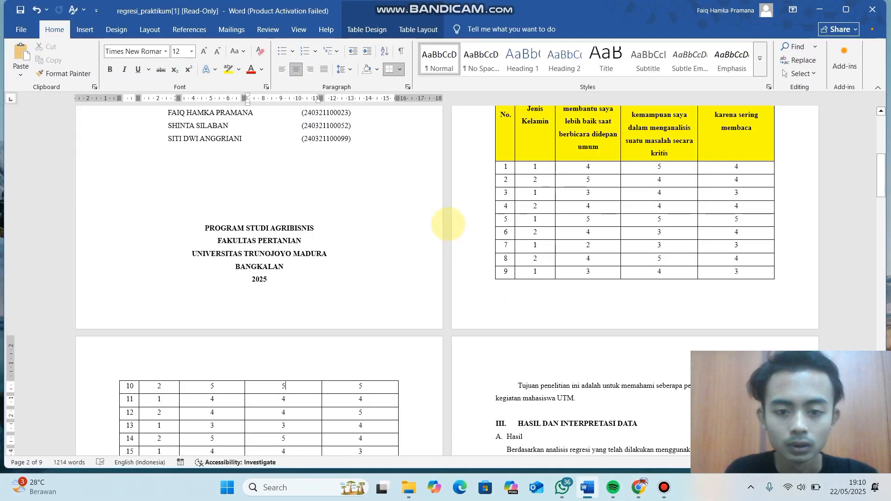
pyautogui.scroll(1, 483, 231)
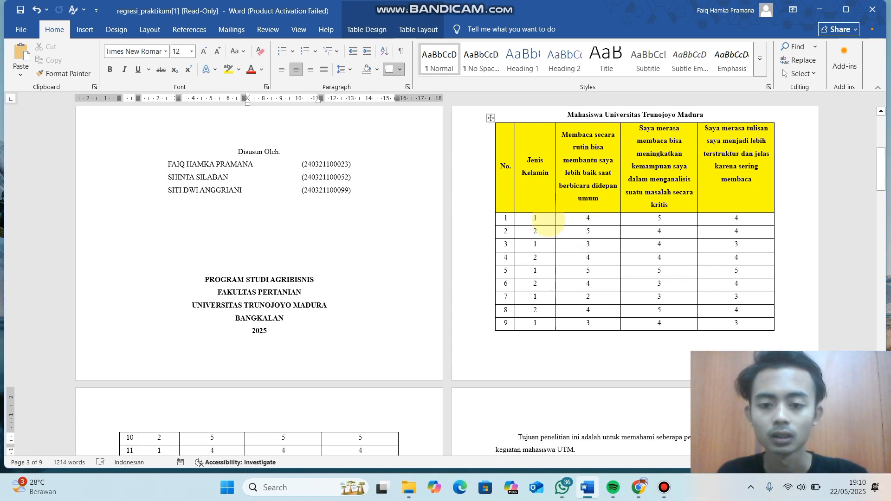
pyautogui.click(543, 222)
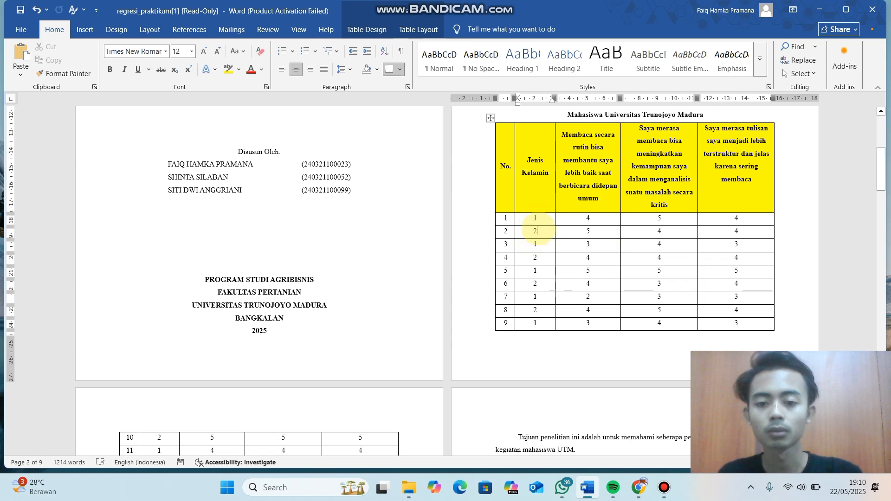
pyautogui.moveTo(529, 227); pyautogui.dragTo(386, 402)
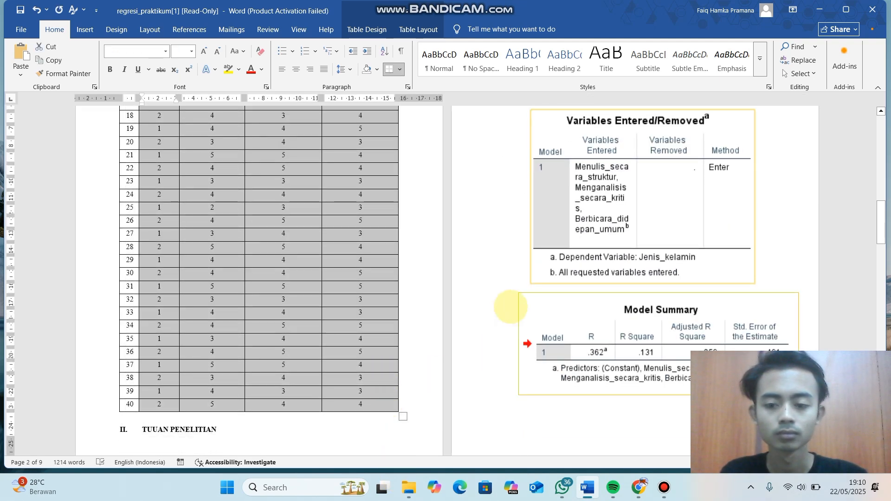
# - Open IBM SPSS Statistics and paste the copied survey data into the empty data sheet from the first cell
pyautogui.press('super+d')
pyautogui.click(69, 134)
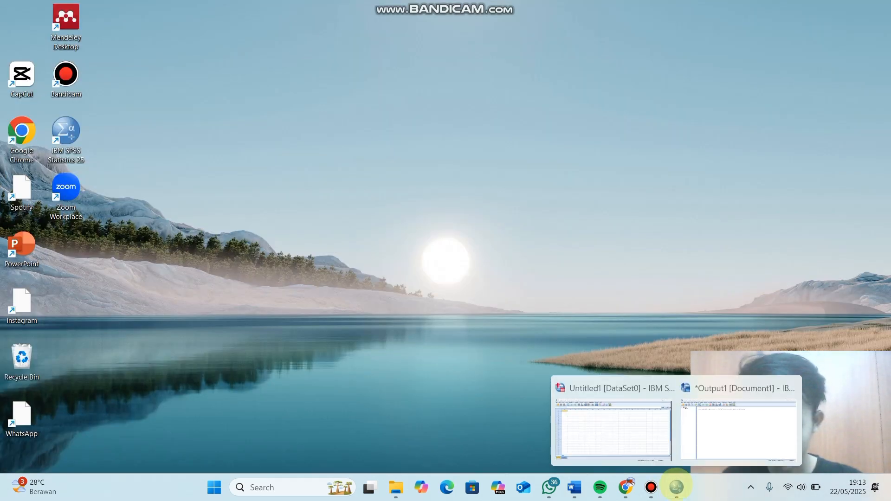
pyautogui.click(647, 421)
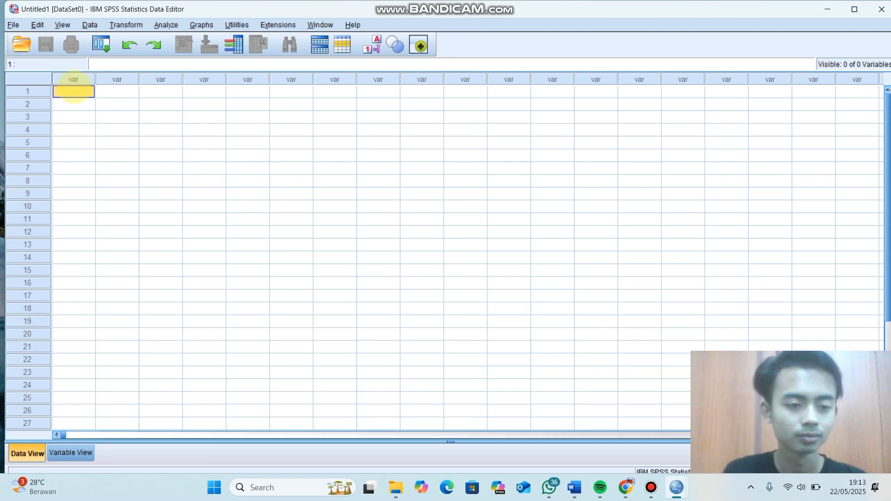
pyautogui.hotkey('ctrl', 'v')
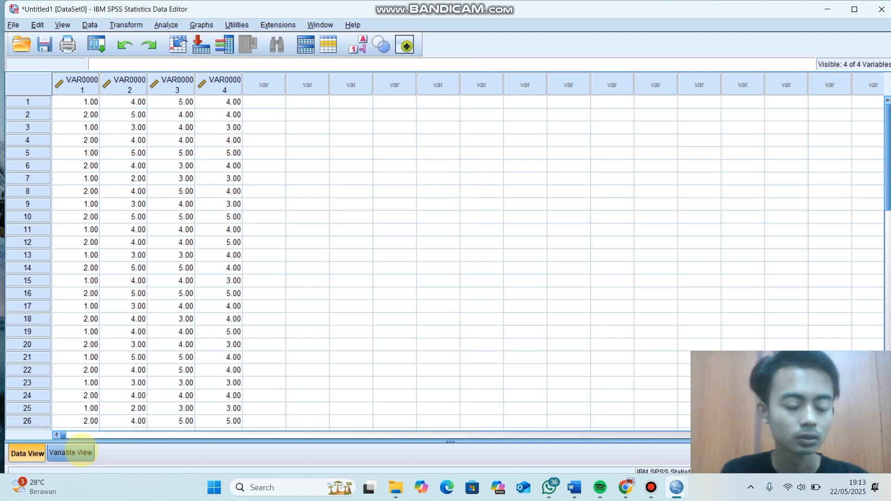
# - Rename the first variable Jenis_kelamin and the second variable Berbicara_didepan_umum
pyautogui.click(80, 452)
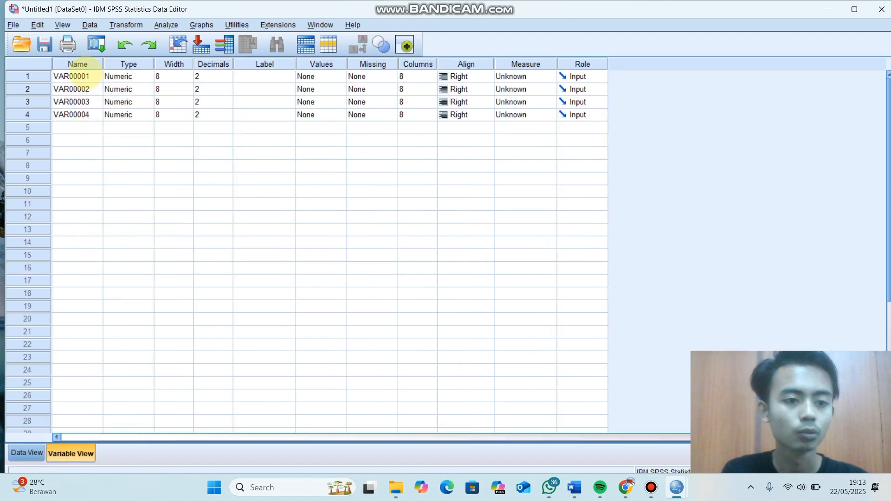
pyautogui.write('Jenis_kelamin')
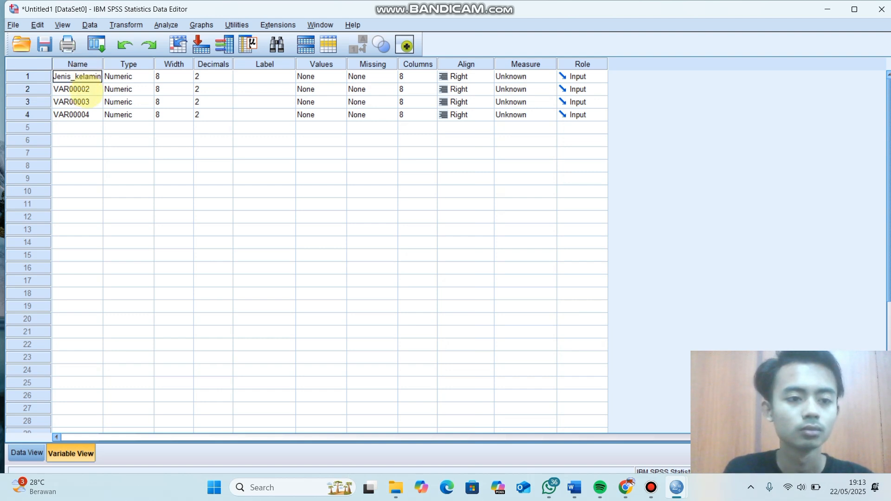
pyautogui.press('Return')
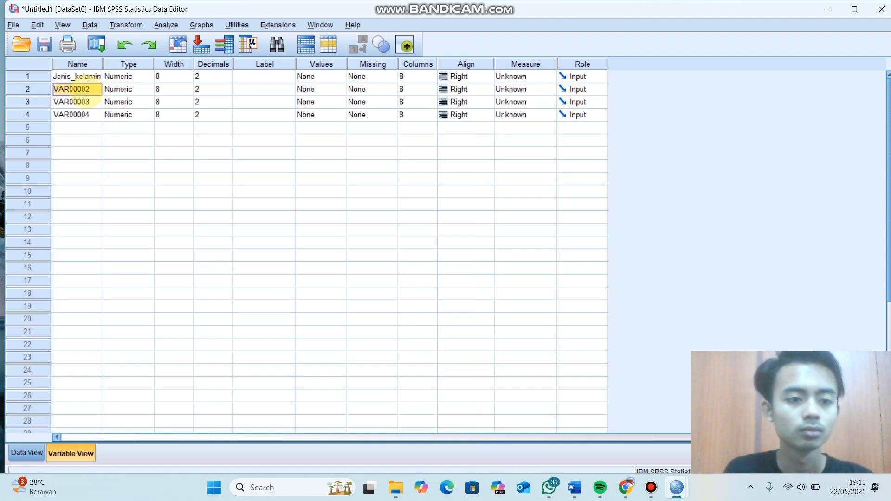
pyautogui.write('Berbicara')
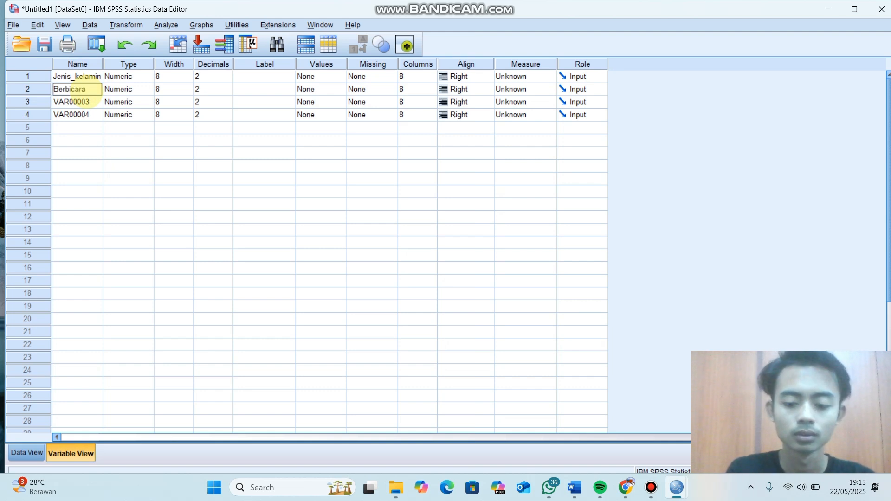
pyautogui.write('_didepan')
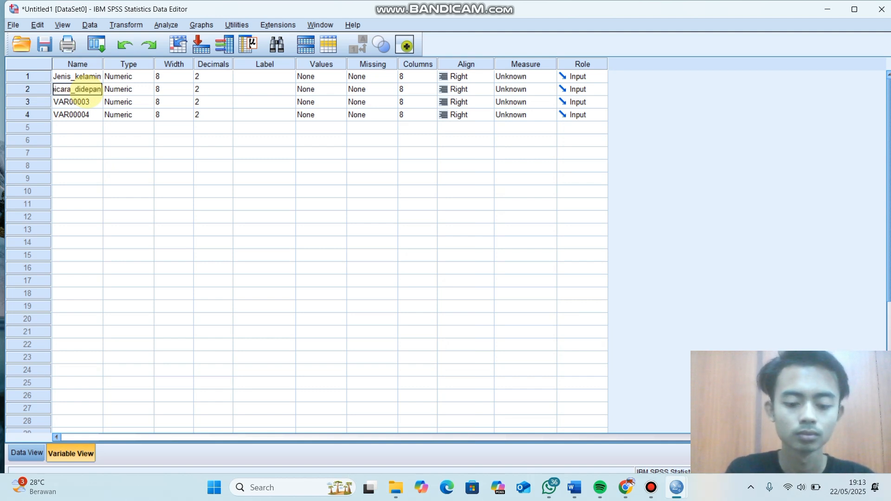
pyautogui.write('_umum')
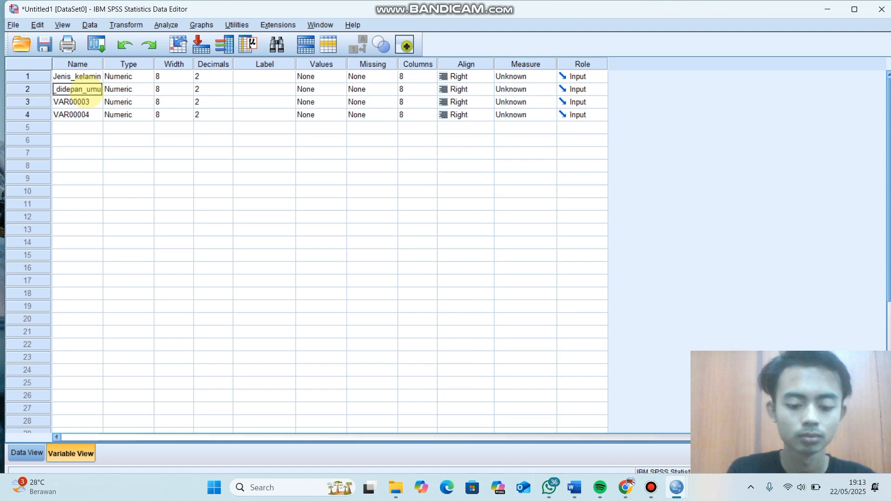
# - Rename the third variable Menganalisis_secara_kritis
pyautogui.click(86, 103)
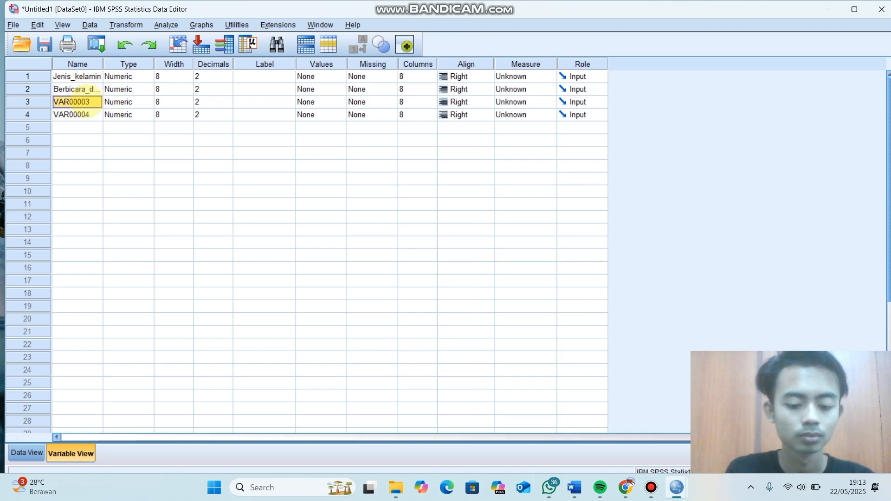
pyautogui.write('Mengana')
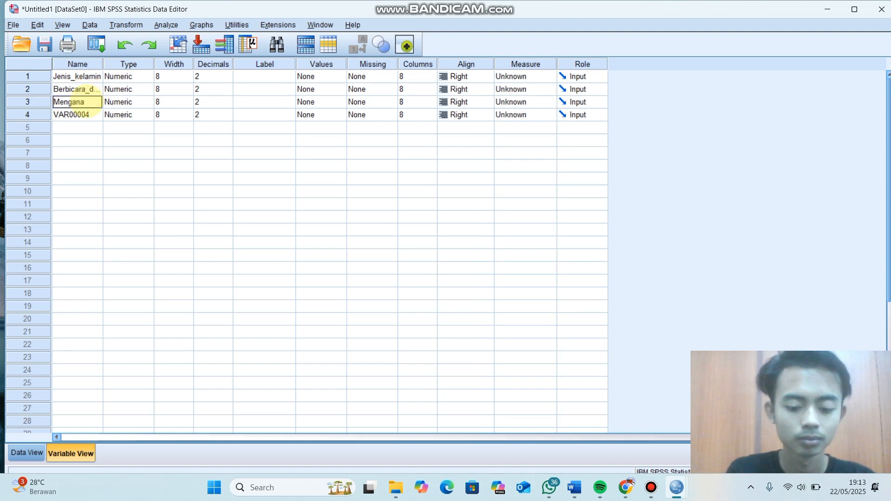
pyautogui.write('lisis_')
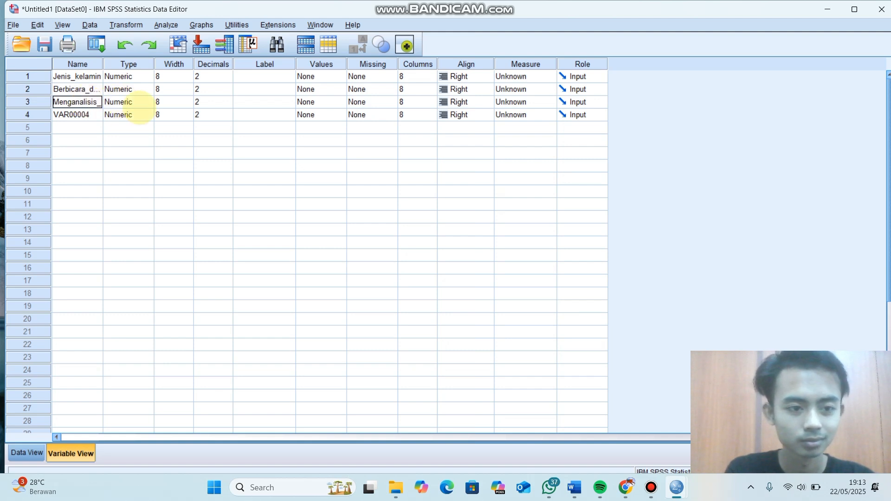
pyautogui.write('secara')
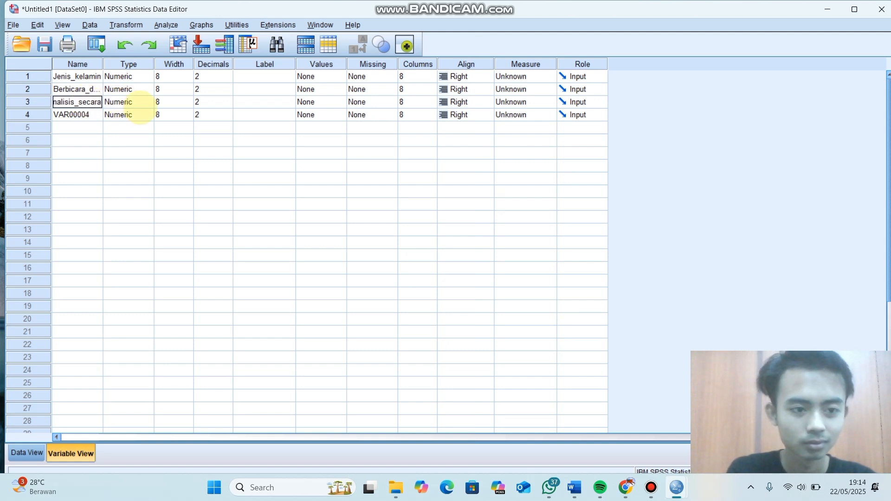
pyautogui.write('_kri')
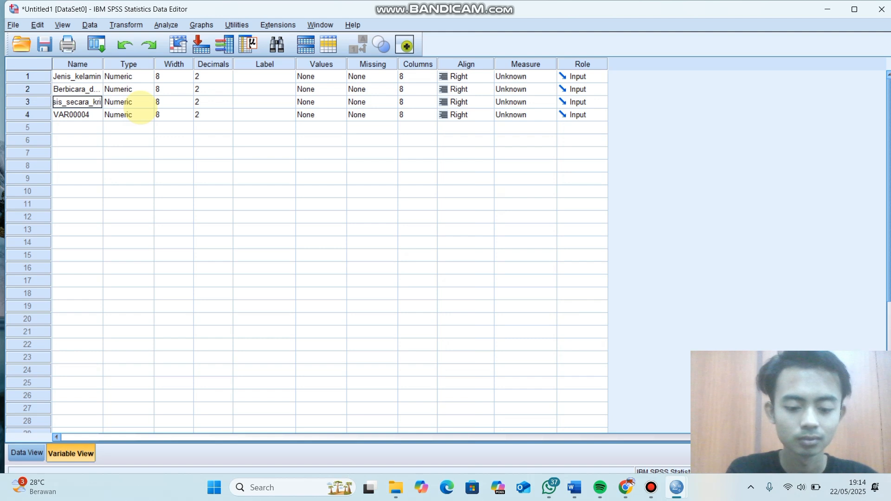
pyautogui.write('tis')
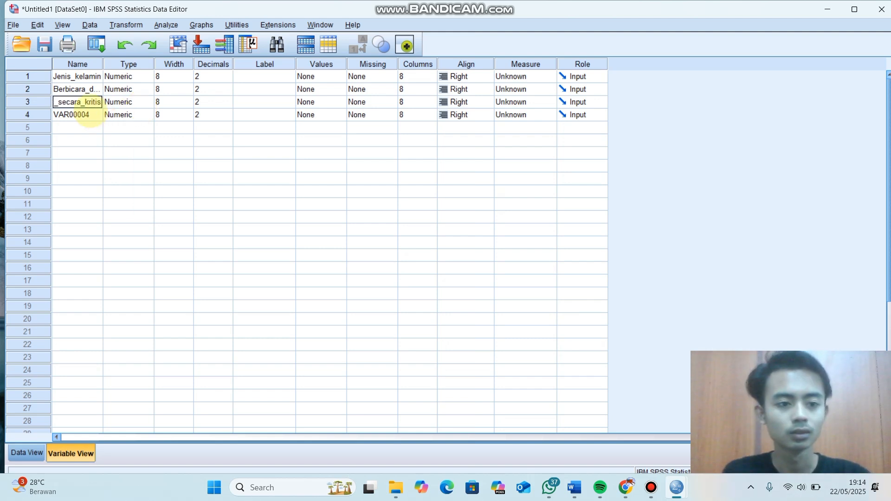
# - Rename the fourth variable Menulis_secara_terstruktur
pyautogui.click(86, 114)
pyautogui.write('Menulis_')
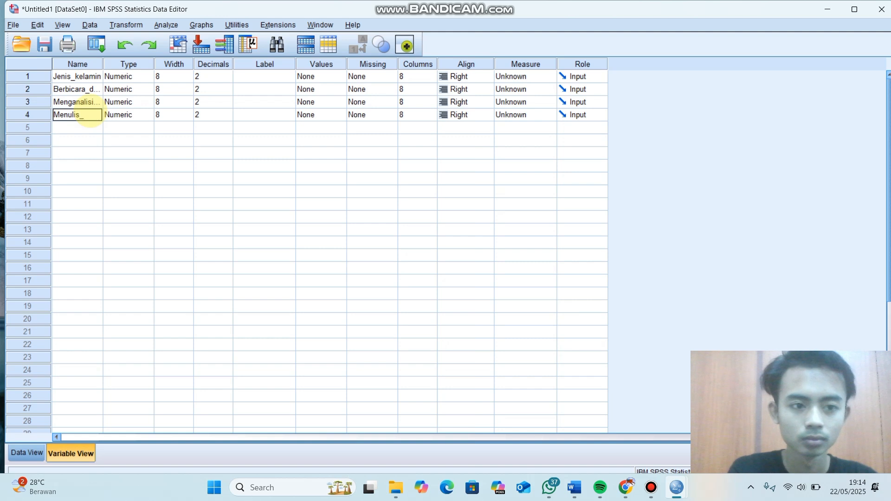
pyautogui.write('secara')
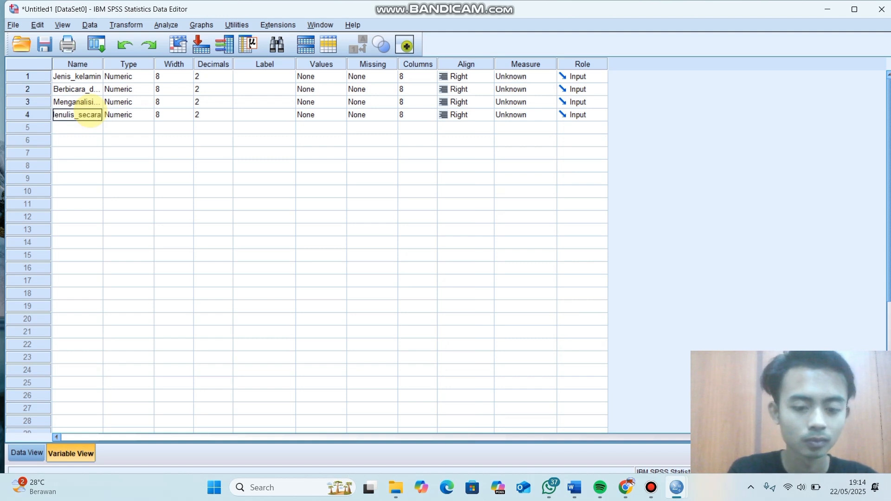
pyautogui.write('_terst')
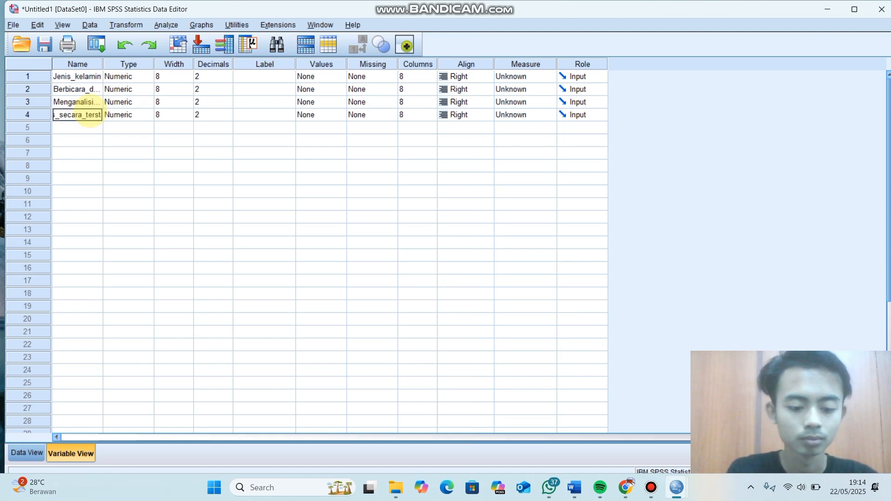
pyautogui.write('ruktur')
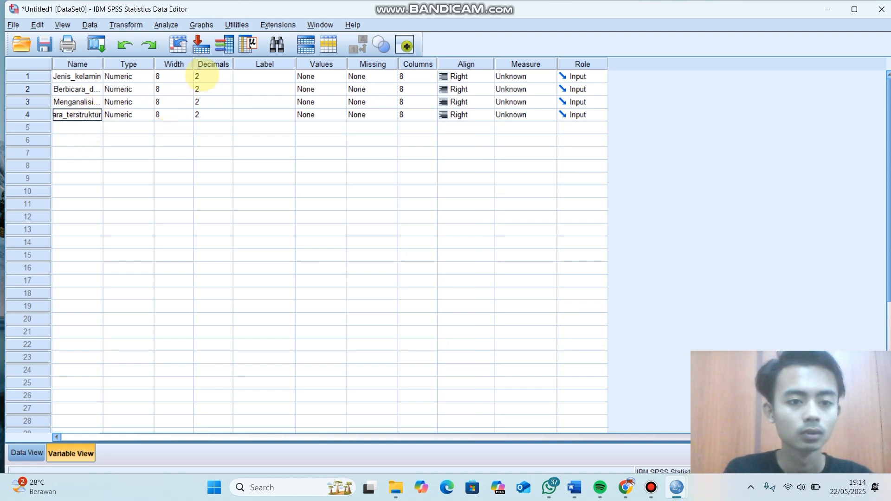
# - Set the number of decimals to 0 for all four variables
pyautogui.click(208, 77)
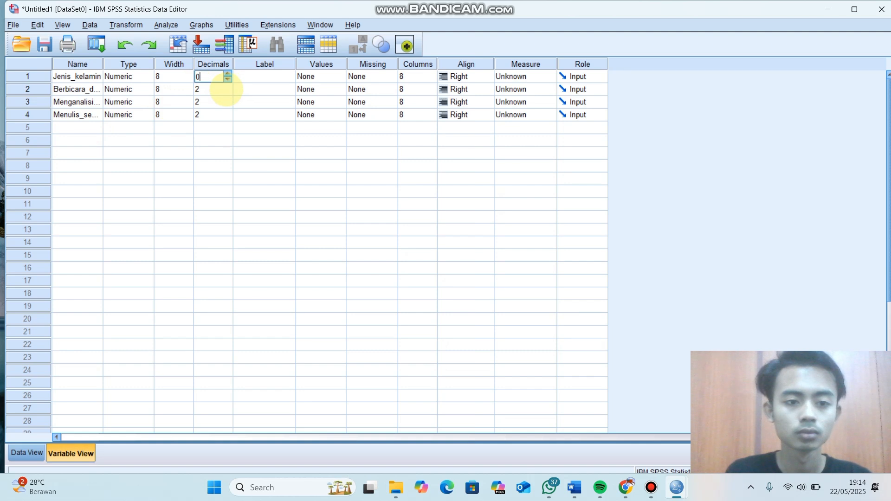
pyautogui.click(227, 90)
pyautogui.click(227, 90)
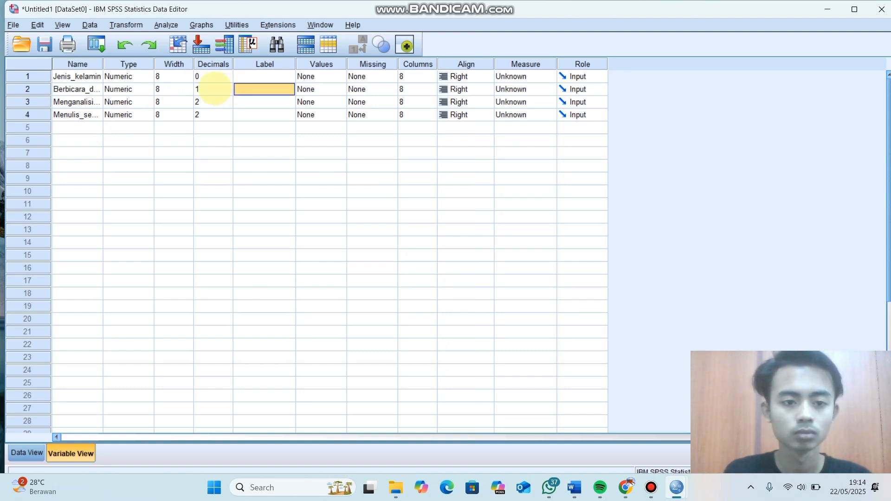
pyautogui.click(214, 89)
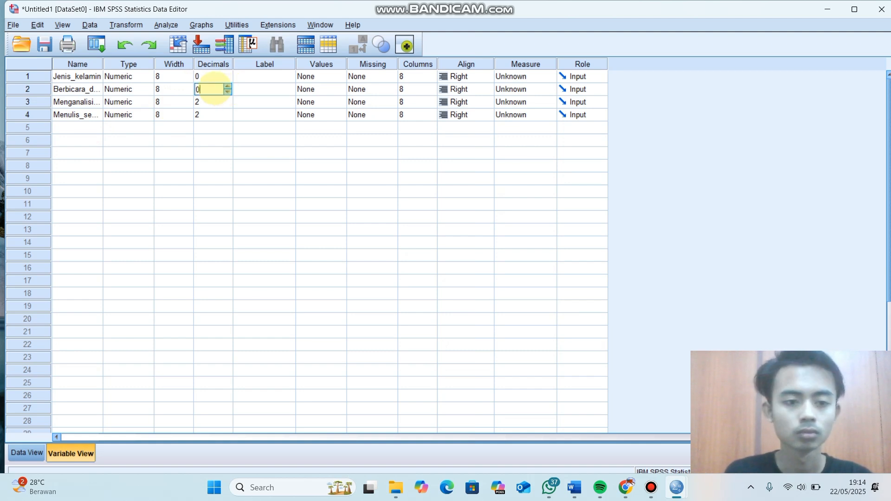
pyautogui.click(214, 102)
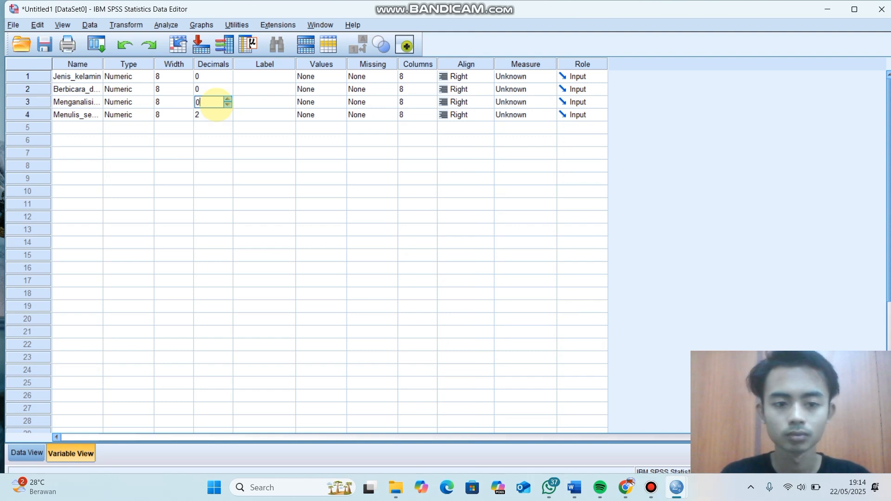
pyautogui.click(213, 115)
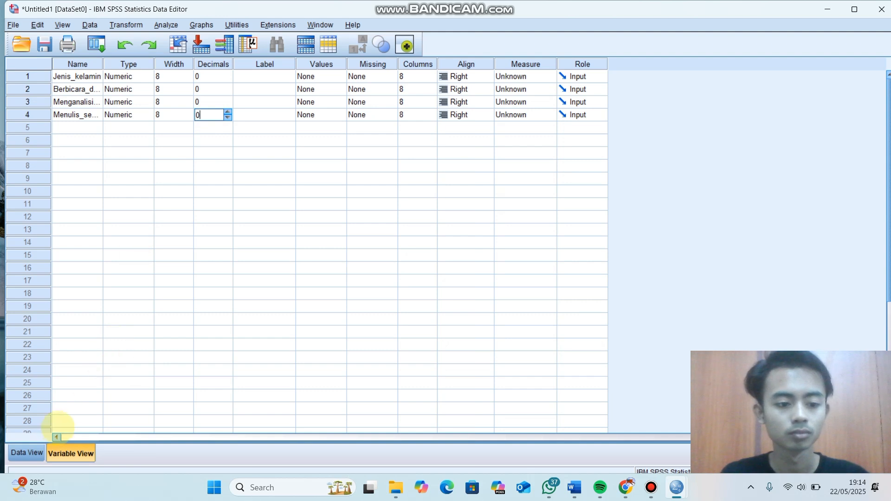
# - Return to the data sheet and start a linear regression with Jenis_kelamin as the dependent variable
pyautogui.click(26, 453)
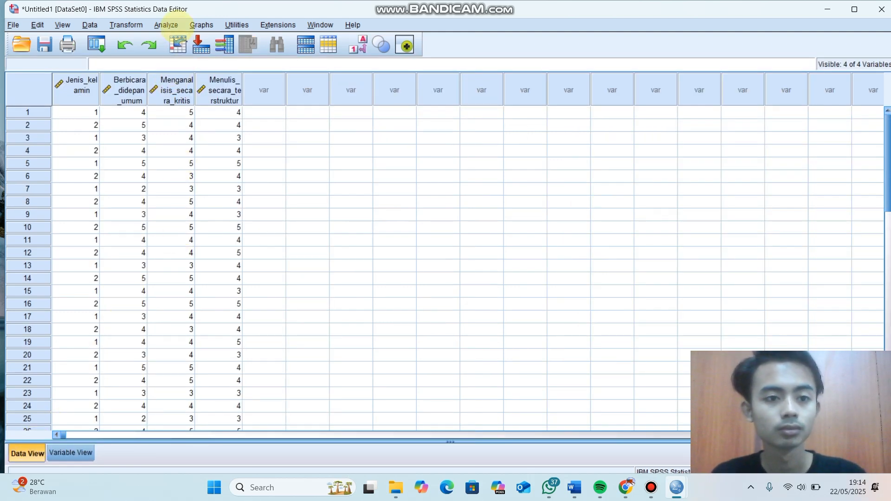
pyautogui.click(166, 24)
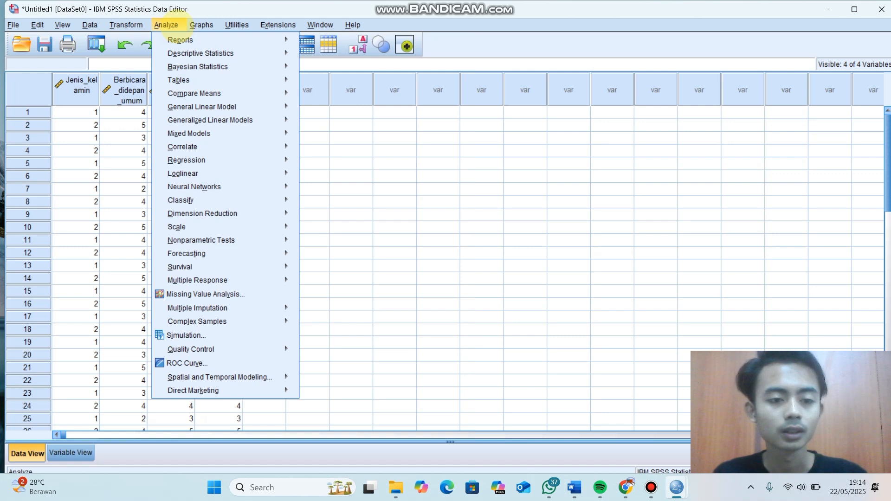
pyautogui.moveTo(278, 159)
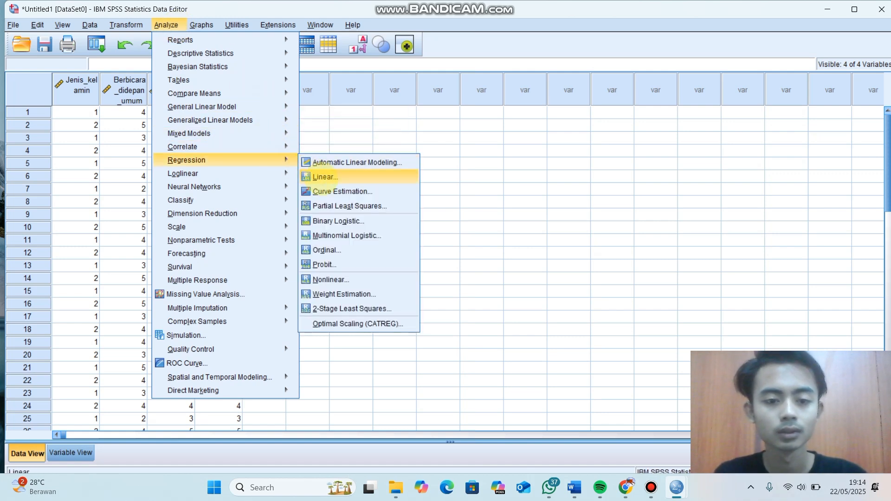
pyautogui.click(325, 177)
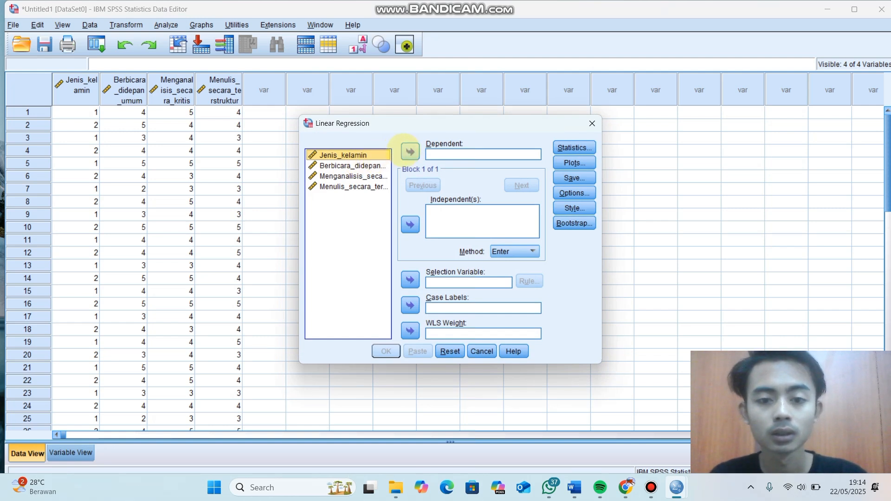
pyautogui.click(411, 151)
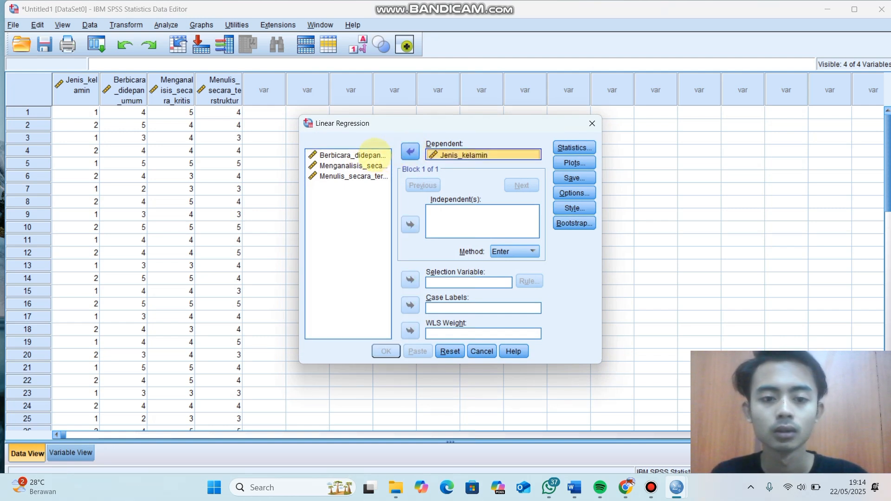
# - Add Berbicara_didepan_umum, Menganalisis_secara_kritis and Menulis_secara_terstruktur as independent variables with the Enter method and run the linear regression
pyautogui.click(374, 155)
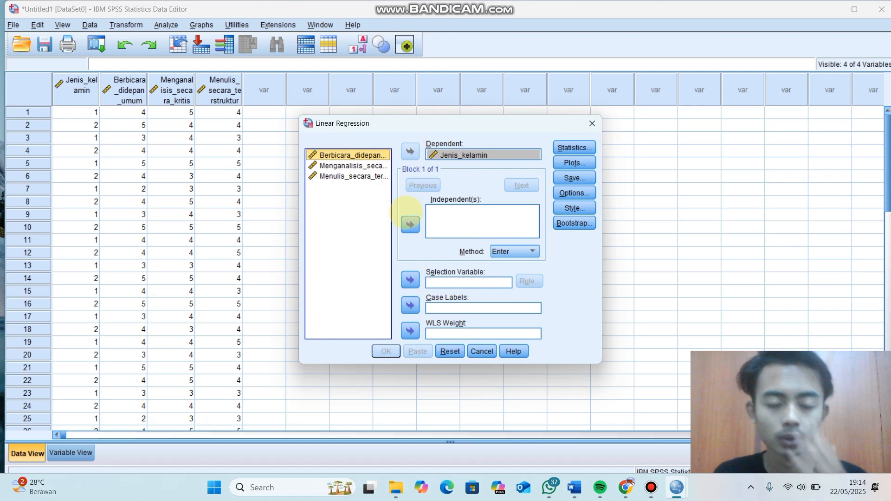
pyautogui.click(411, 224)
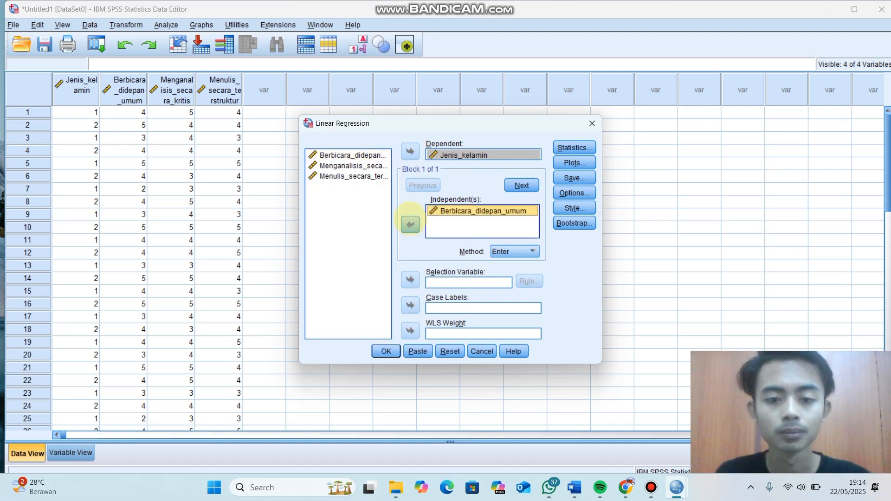
pyautogui.click(373, 166)
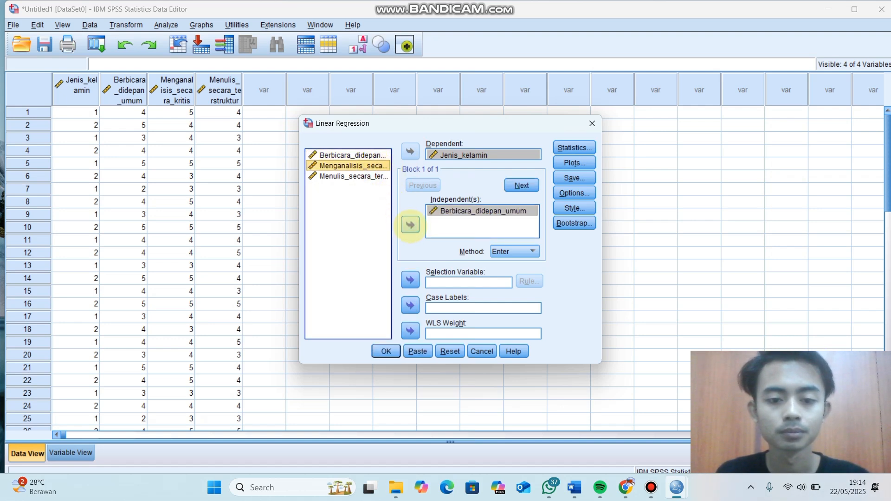
pyautogui.click(410, 225)
pyautogui.click(374, 176)
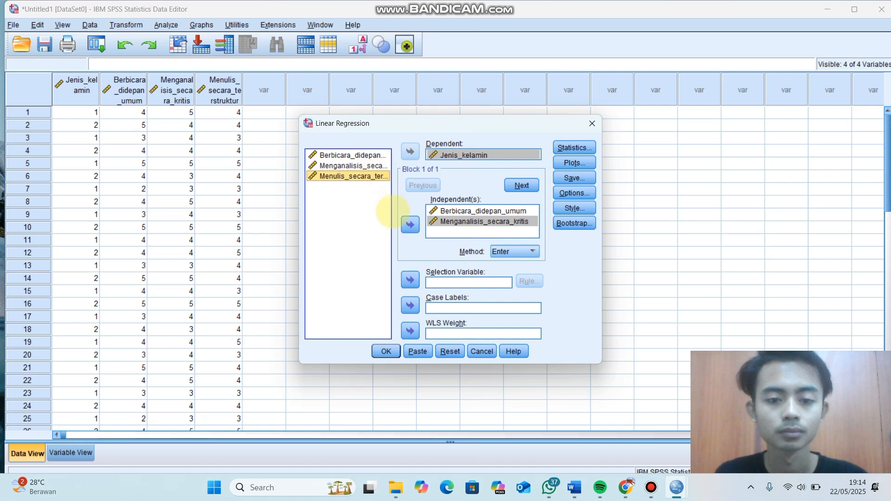
pyautogui.click(410, 225)
pyautogui.click(387, 352)
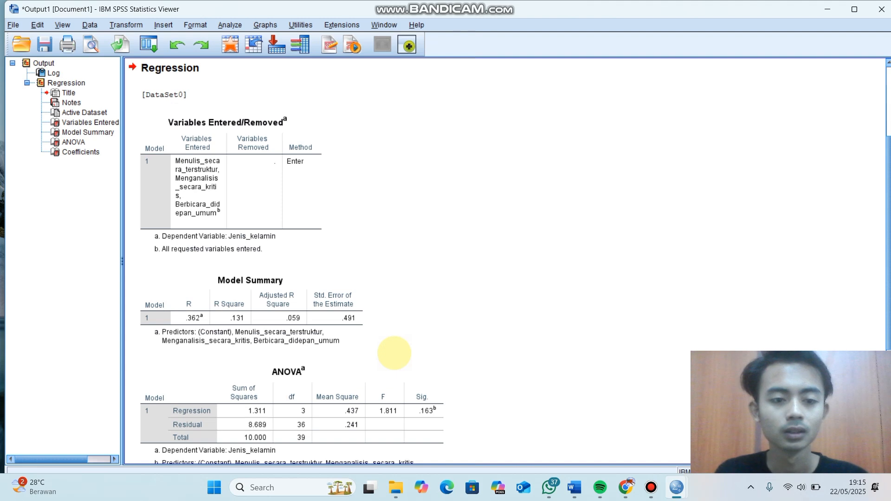
# - Review the regression output from the command log through the Model Summary, ANOVA and Coefficients tables
pyautogui.scroll(-3, 393, 351)
pyautogui.scroll(6, 390, 350)
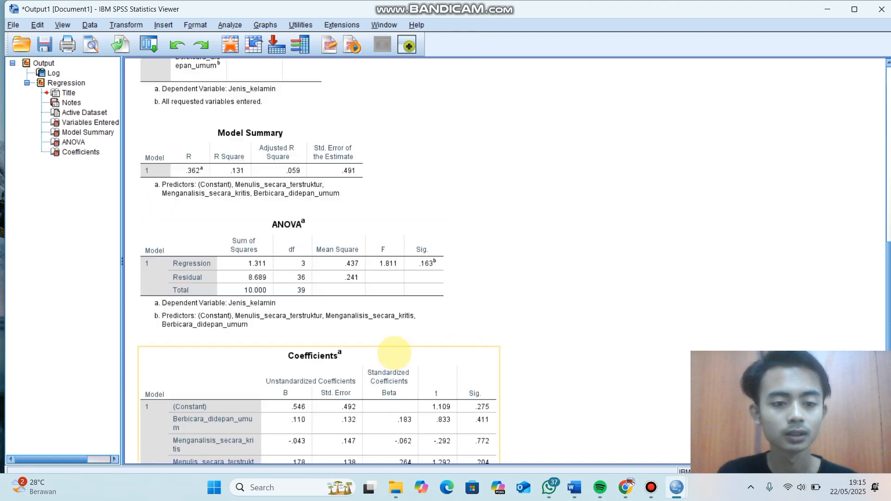
pyautogui.scroll(-3, 428, 333)
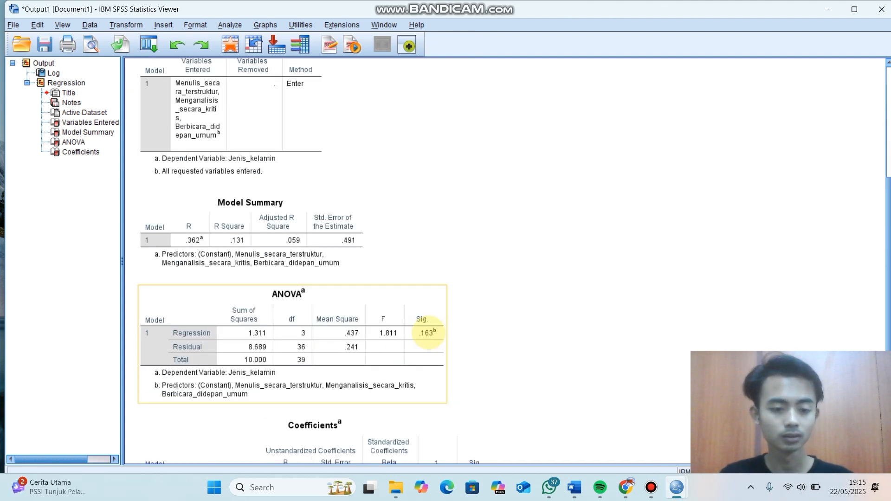
pyautogui.scroll(-3, 430, 333)
pyautogui.scroll(7, 430, 332)
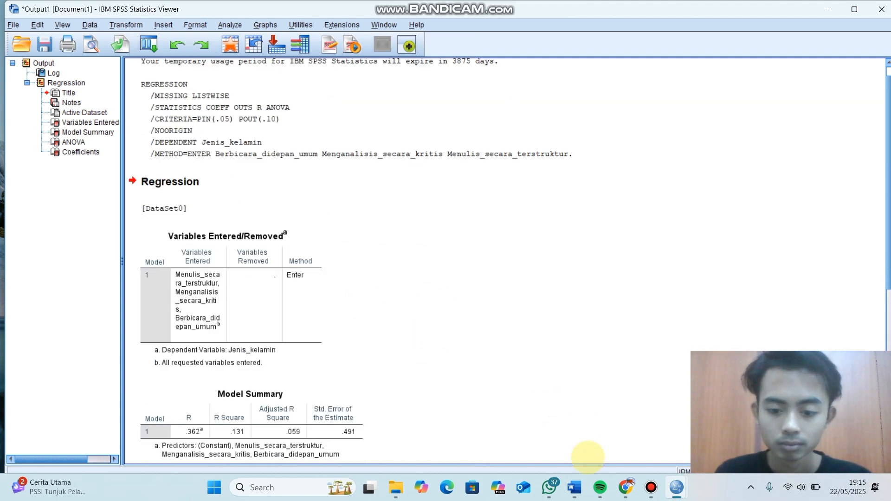
# - Switch to the regresi_praktikum report in Word and examine the Variables Entered/Removed table in the results section
pyautogui.moveTo(575, 488)
pyautogui.click(564, 428)
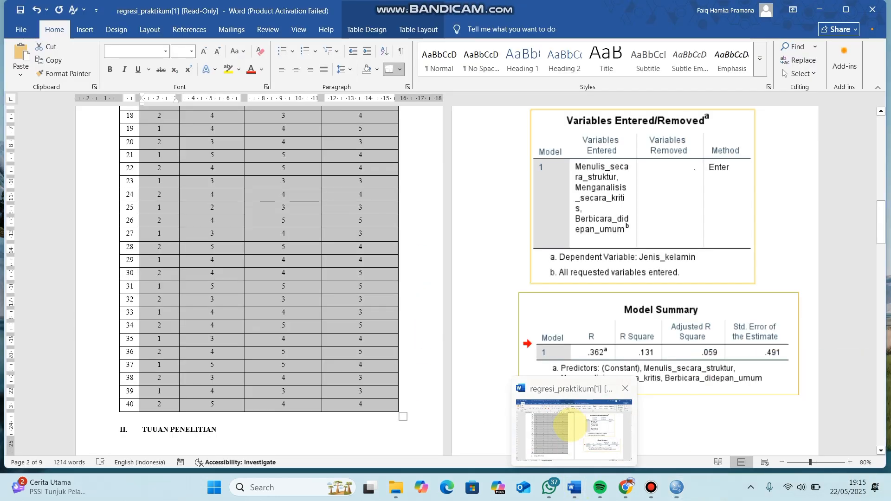
pyautogui.click(584, 308)
pyautogui.scroll(3, 534, 279)
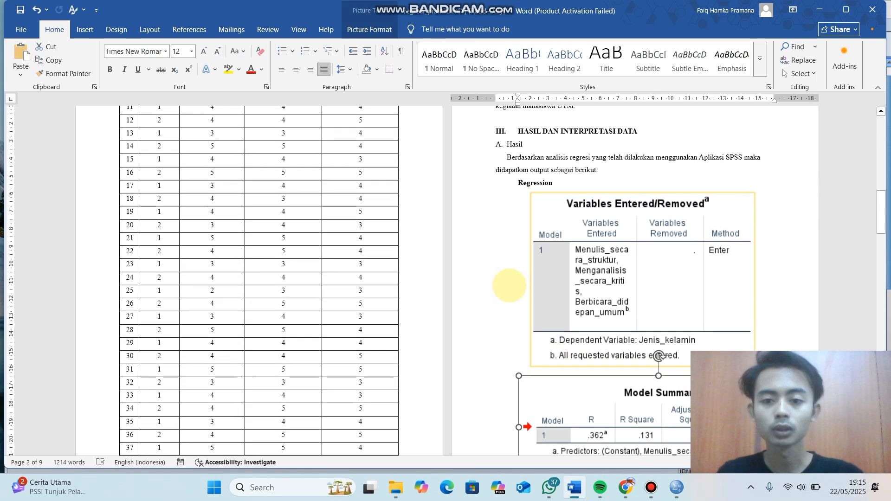
pyautogui.scroll(2, 548, 240)
pyautogui.keyDown('ctrl'); pyautogui.scroll(-4, 548, 239); pyautogui.keyUp('ctrl')
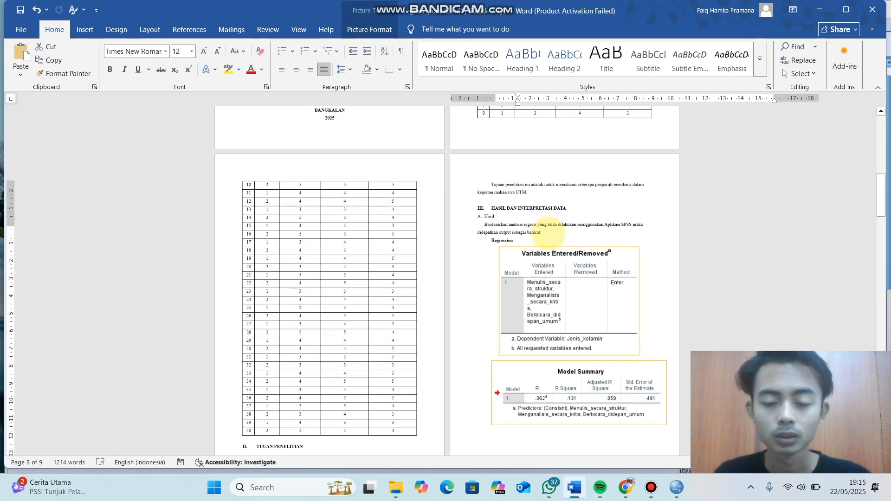
pyautogui.keyDown('ctrl'); pyautogui.scroll(1, 550, 235); pyautogui.keyUp('ctrl')
pyautogui.keyDown('ctrl'); pyautogui.scroll(3, 549, 234); pyautogui.keyUp('ctrl')
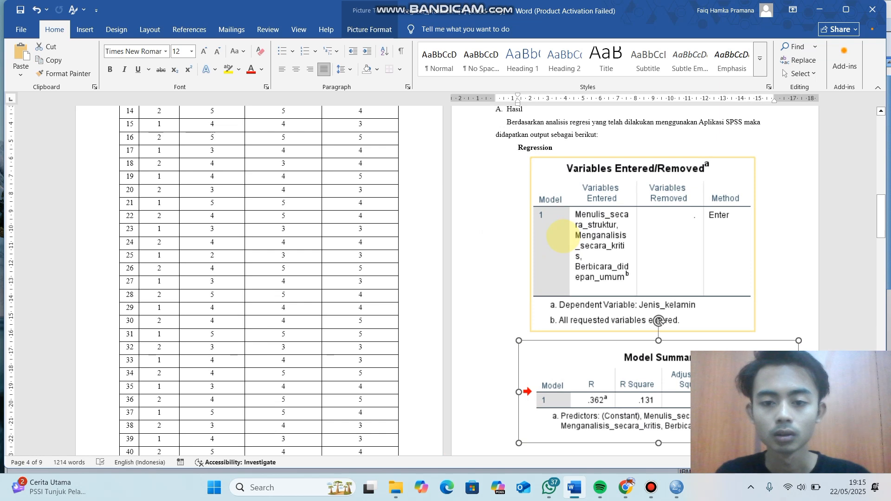
pyautogui.scroll(-3, 563, 236)
pyautogui.scroll(-2, 563, 234)
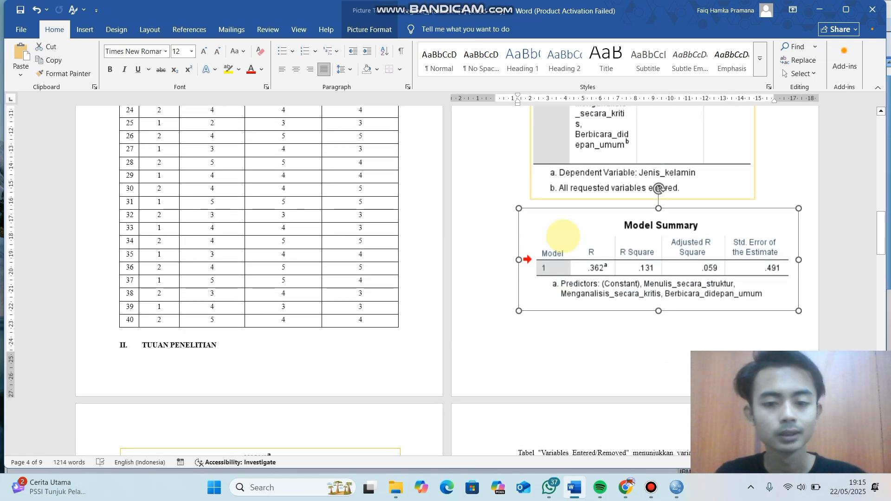
pyautogui.scroll(3, 630, 189)
pyautogui.scroll(3, 625, 191)
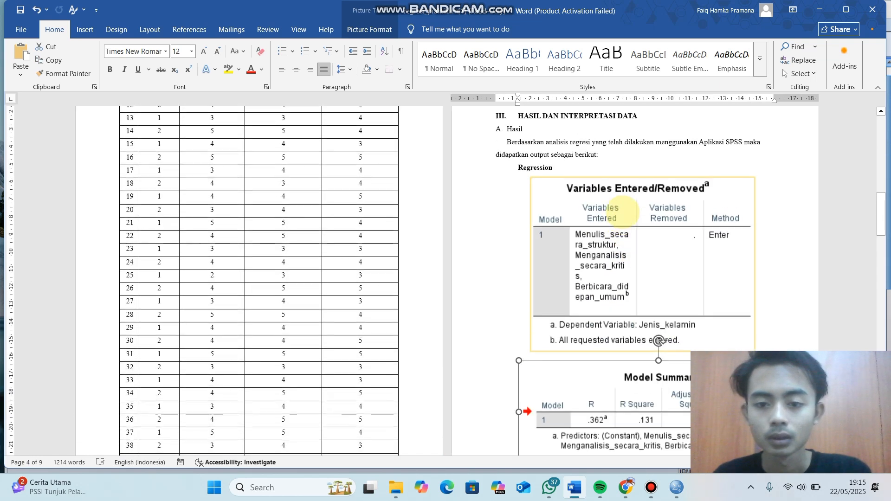
# - Examine the Model Summary table in the report's results section, including R Square and Adjusted R Square
pyautogui.scroll(-2, 623, 212)
pyautogui.scroll(-3, 623, 211)
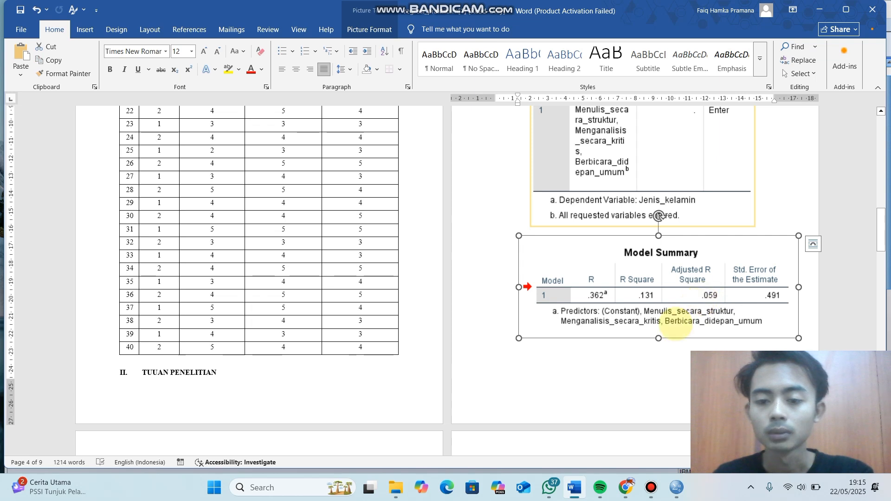
pyautogui.scroll(-1, 675, 324)
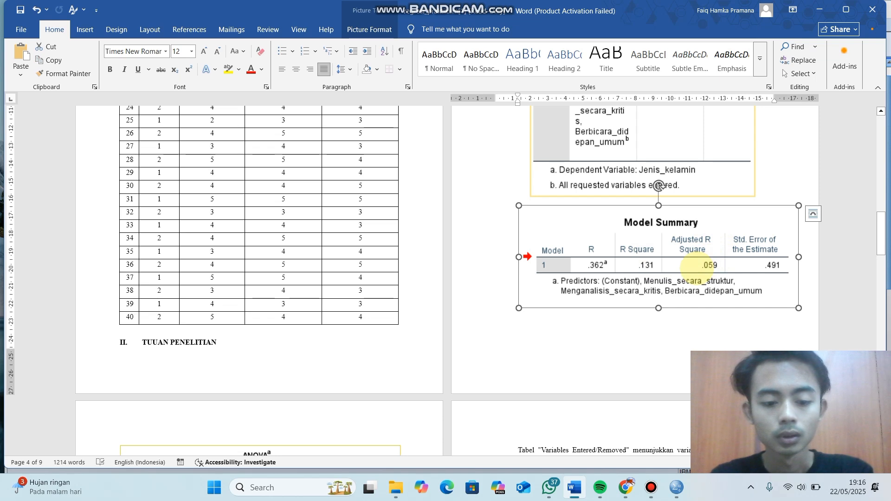
pyautogui.scroll(-1, 678, 311)
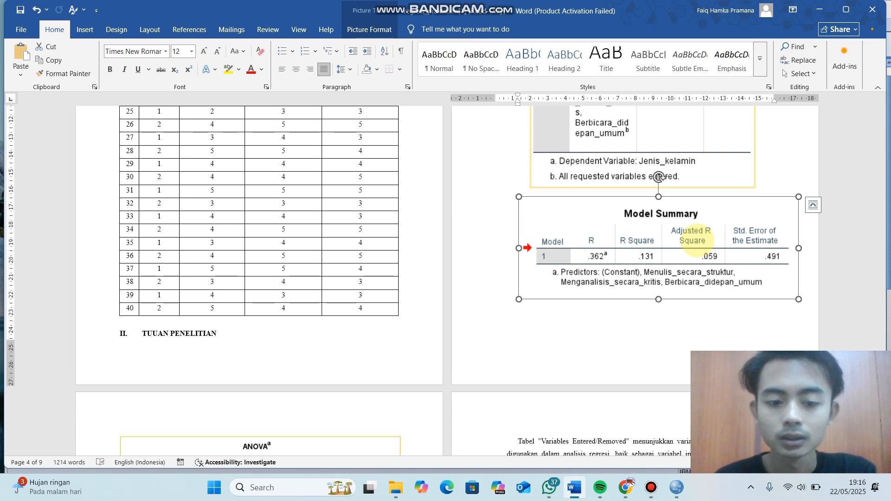
pyautogui.scroll(-1, 751, 282)
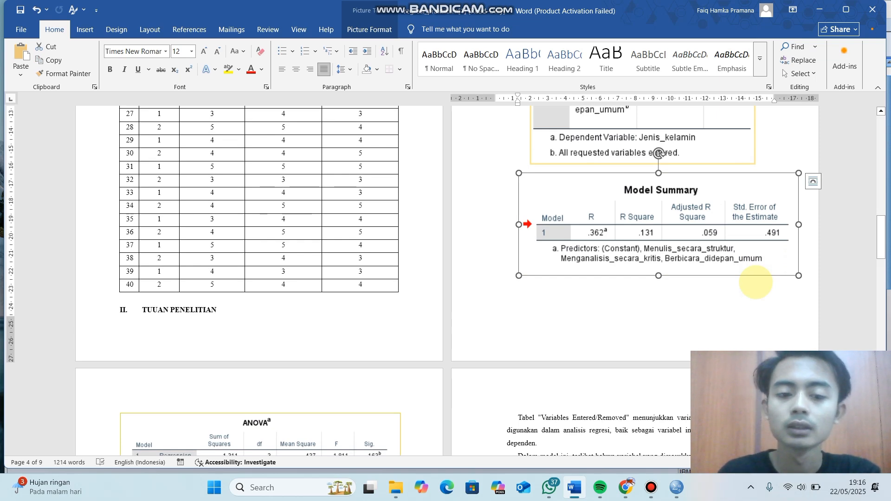
pyautogui.scroll(-2, 756, 282)
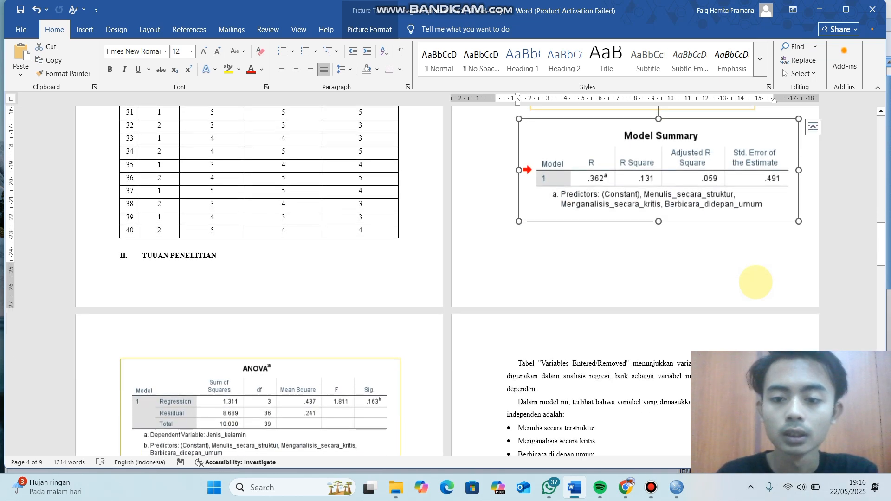
# - Examine the significance values in the report's ANOVA and Coefficients tables
pyautogui.scroll(-5, 756, 278)
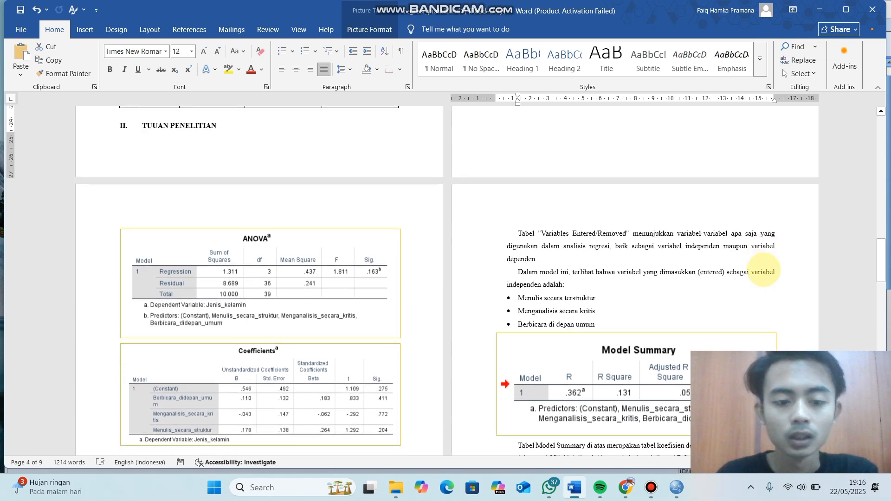
pyautogui.scroll(-1, 764, 271)
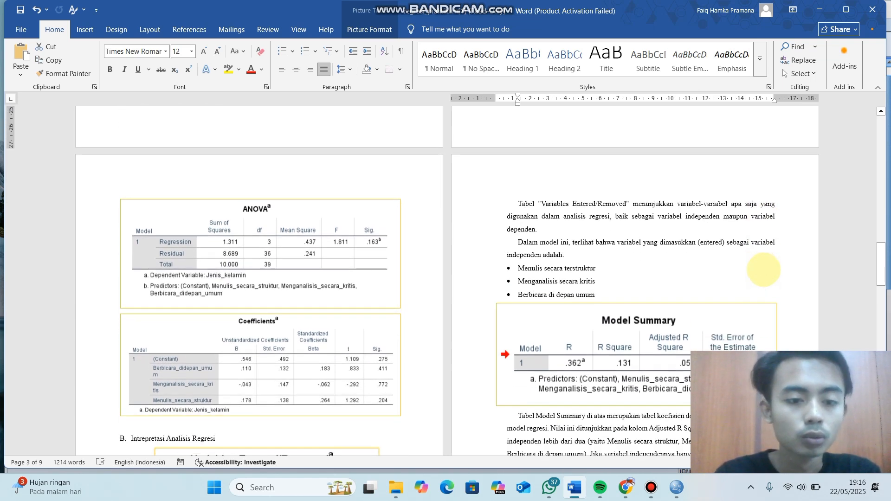
pyautogui.scroll(-1, 763, 270)
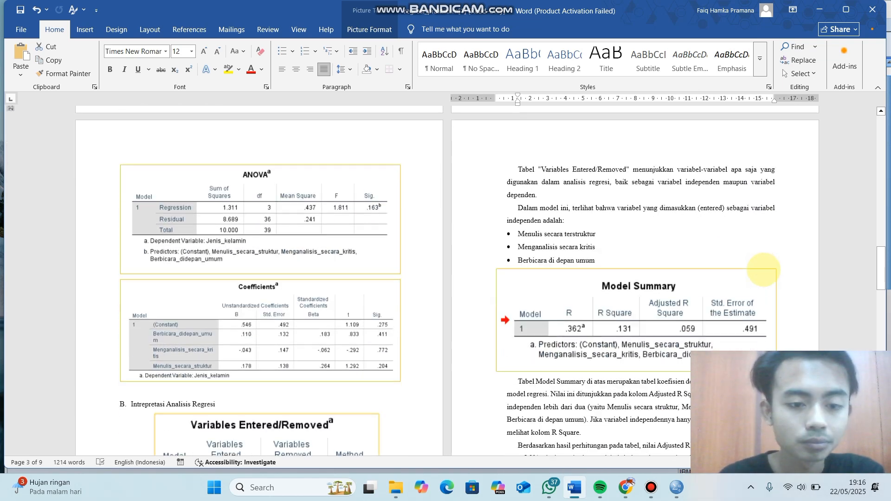
pyautogui.scroll(1, 453, 251)
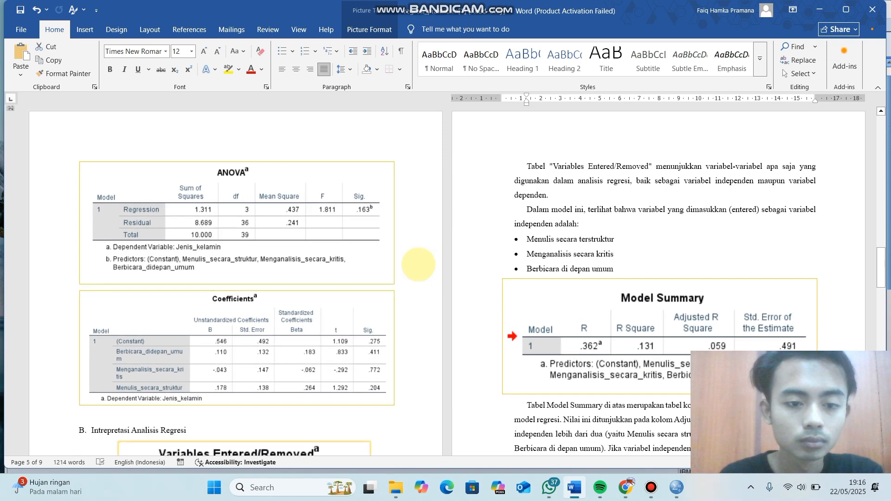
pyautogui.scroll(-2, 388, 287)
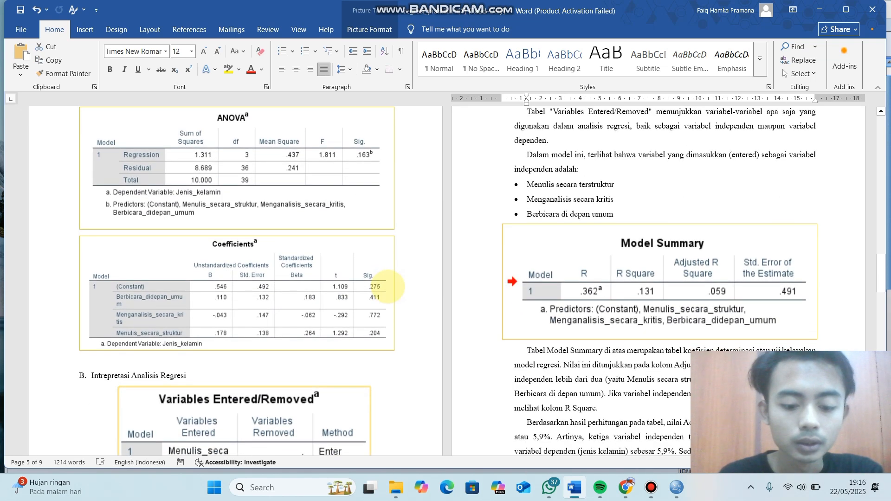
pyautogui.scroll(2, 377, 284)
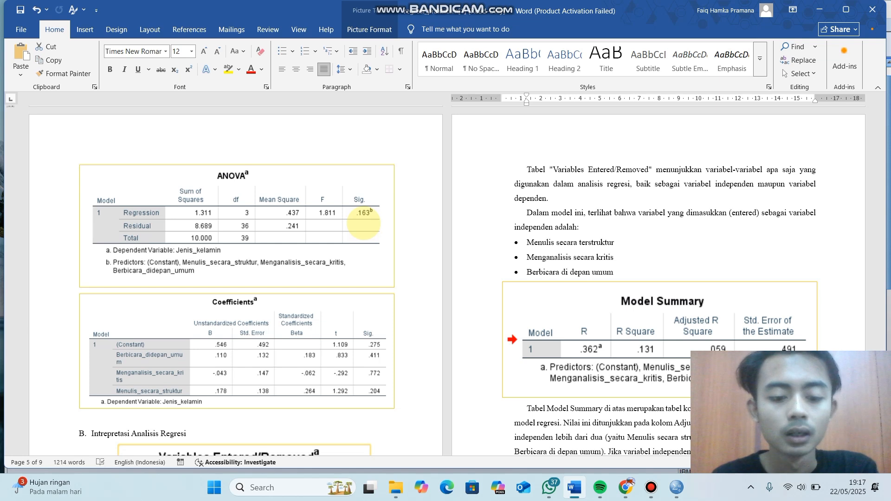
pyautogui.scroll(-1, 364, 224)
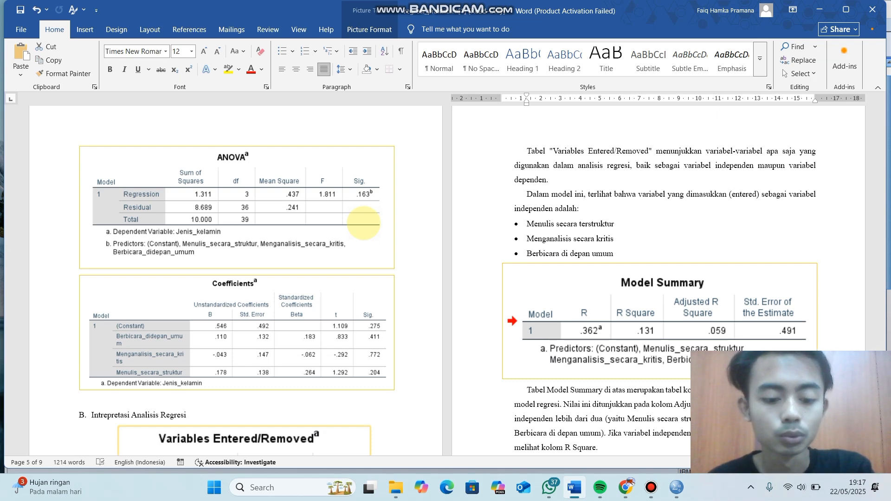
pyautogui.scroll(-3, 364, 223)
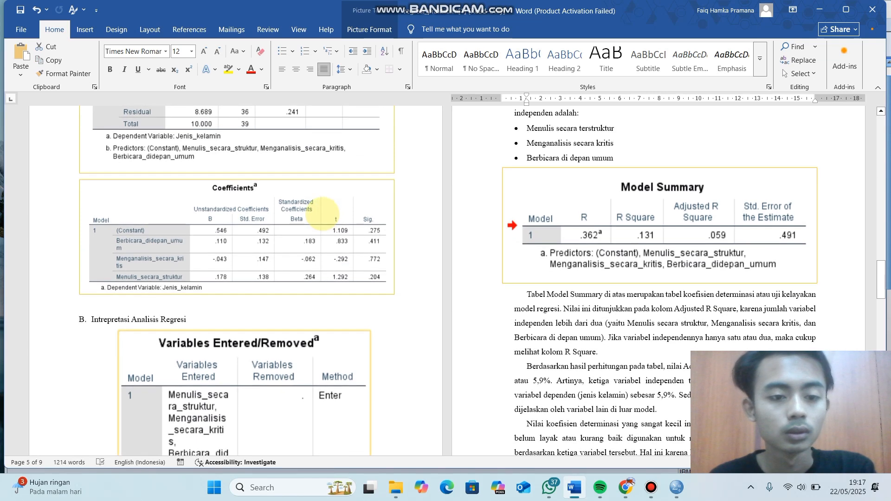
pyautogui.scroll(-1, 328, 213)
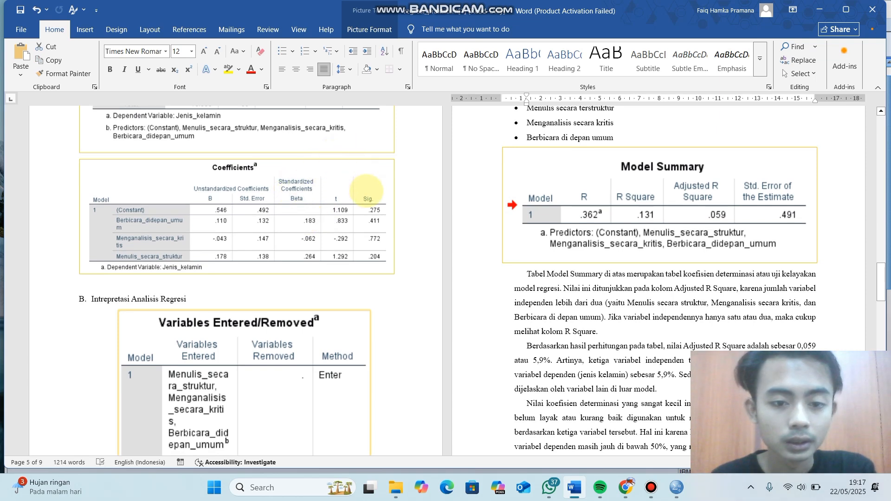
pyautogui.scroll(-1, 366, 195)
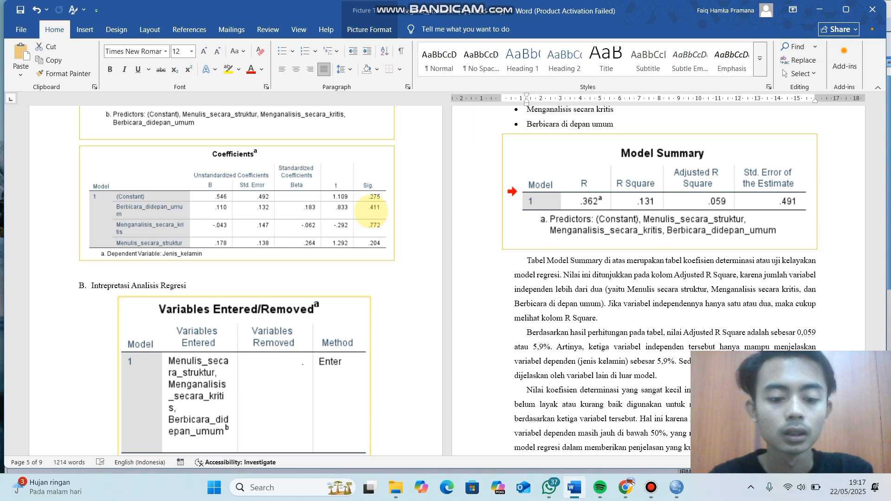
pyautogui.scroll(-1, 372, 212)
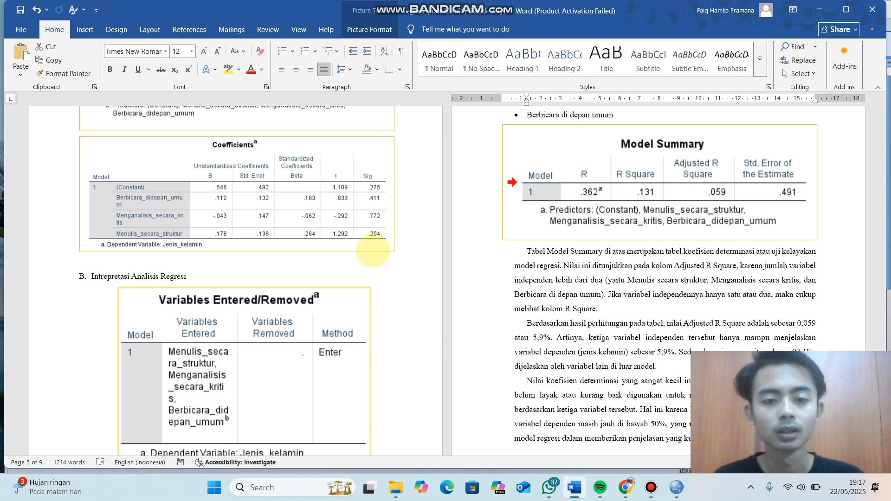
# - Look through the report's regression interpretation section, covering the Variables Entered/Removed table and its explanation
pyautogui.scroll(-3, 373, 251)
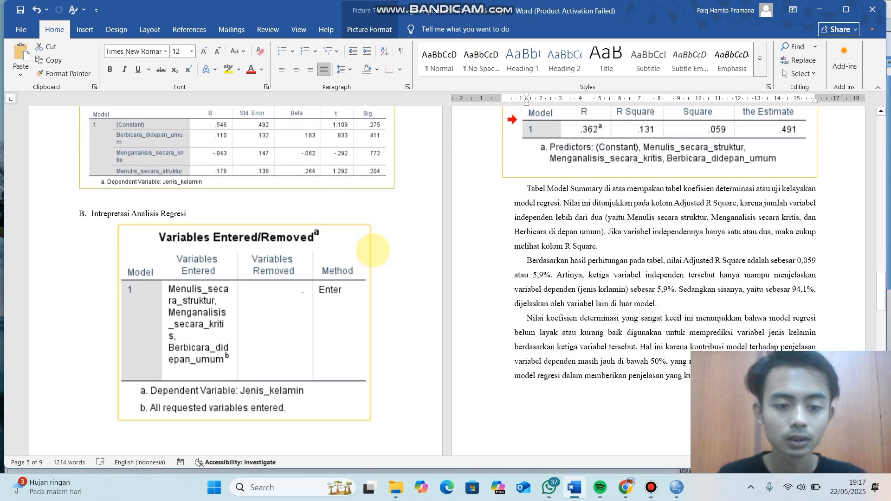
pyautogui.scroll(-1, 373, 250)
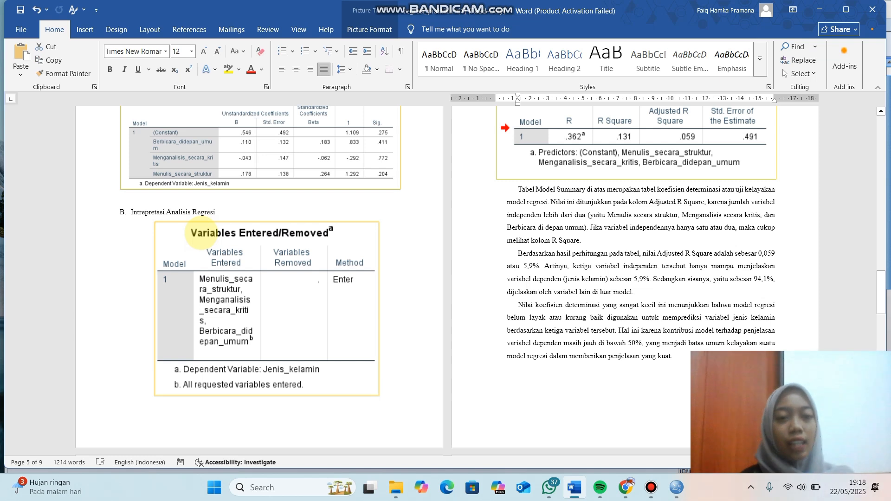
pyautogui.scroll(-1, 260, 254)
pyautogui.scroll(1, 260, 254)
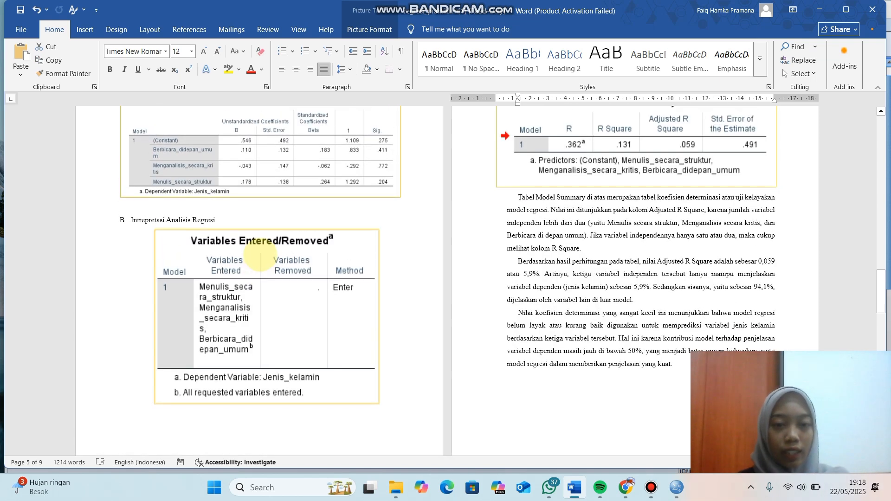
pyautogui.scroll(1, 260, 254)
pyautogui.scroll(1, 517, 194)
pyautogui.scroll(3, 514, 189)
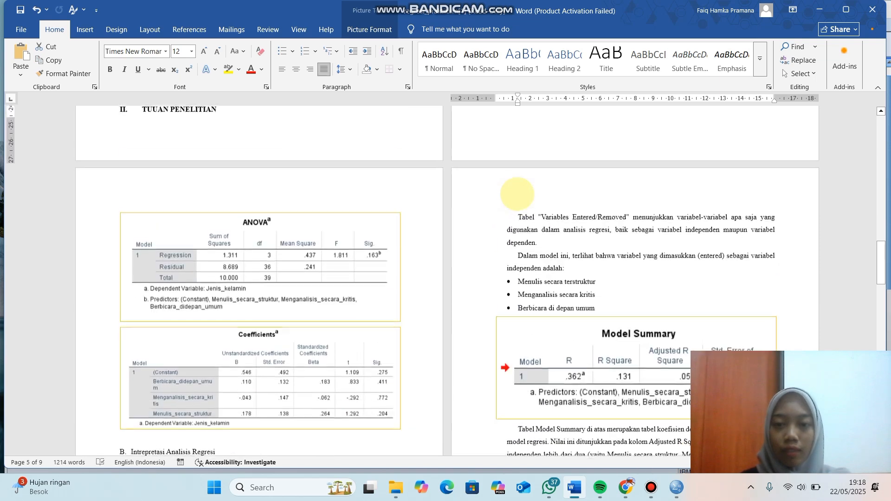
pyautogui.scroll(2, 517, 193)
pyautogui.scroll(-10, 476, 271)
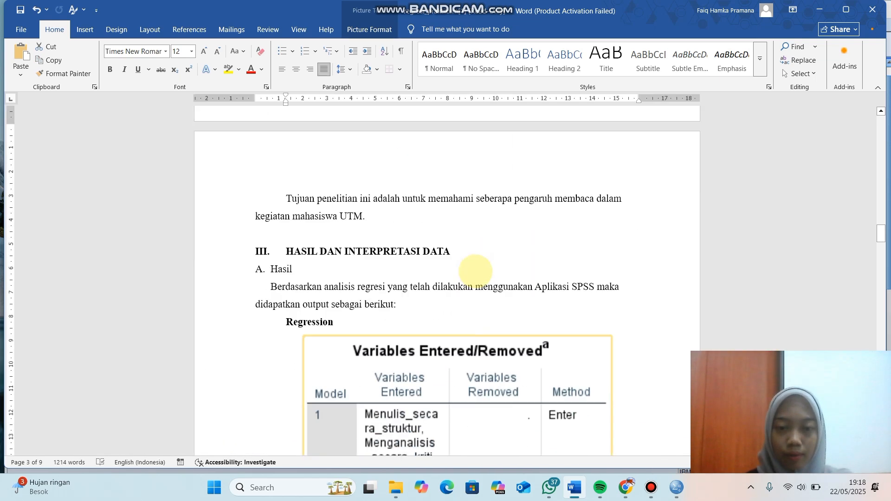
pyautogui.scroll(-10, 476, 272)
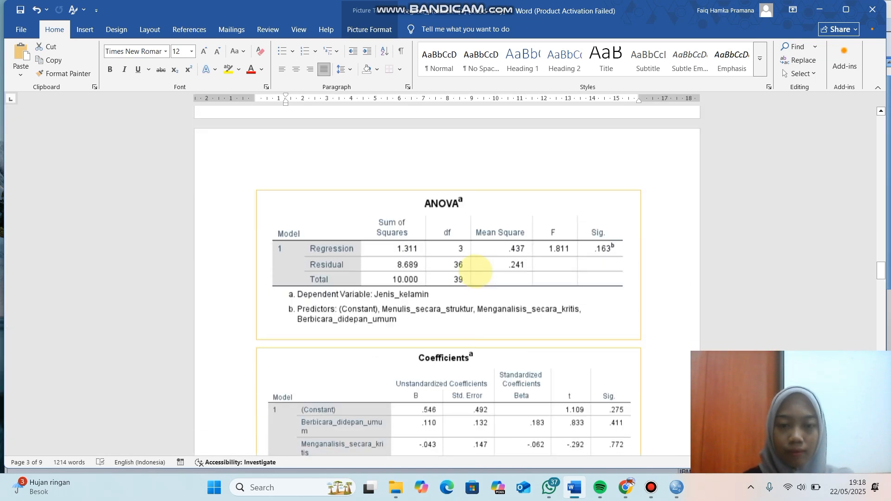